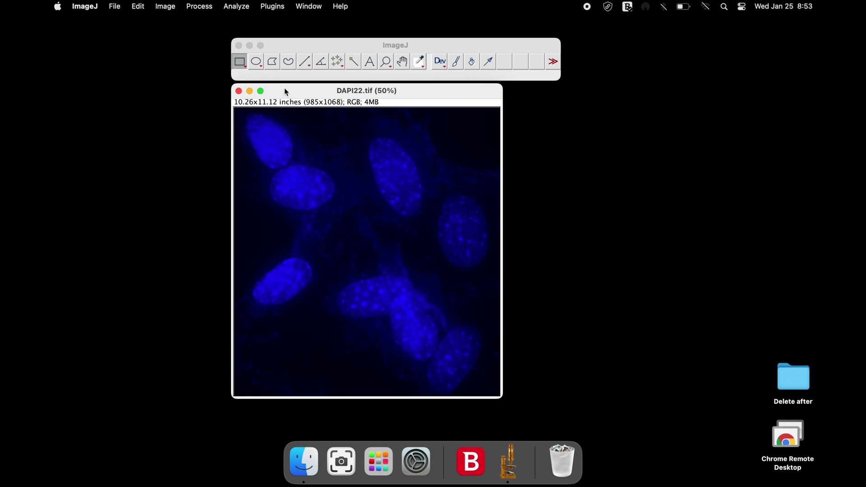
Open the Image > Type submenu for the DAPI22.tif nuclei image.
{"action": "left_click", "coordinate": [160, 9]}
Convert DAPI22.tif to 8-bit and permanently apply a 25–99 brightness/contrast range.
{"action": "mouse_move", "coordinate": [190, 22]}
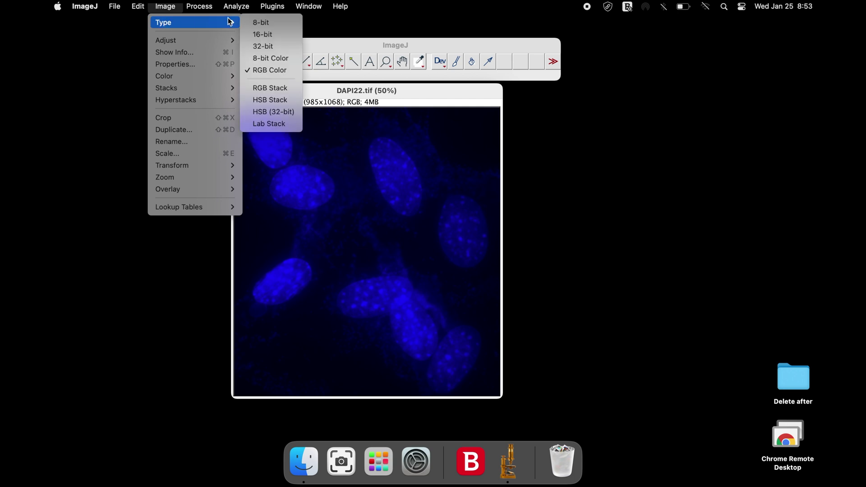
{"action": "left_click", "coordinate": [283, 21]}
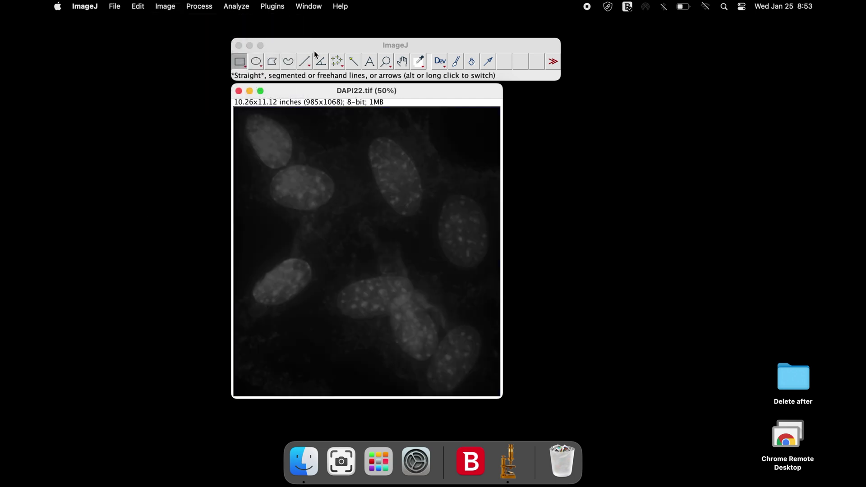
{"action": "left_click", "coordinate": [170, 8]}
{"action": "mouse_move", "coordinate": [176, 40]}
{"action": "left_click", "coordinate": [271, 40]}
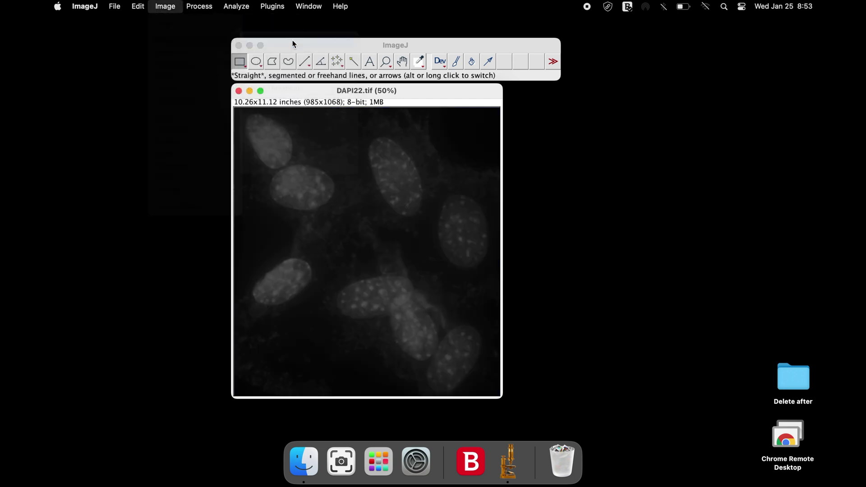
{"action": "left_click_drag", "start_coordinate": [635, 179], "coordinate": [602, 177]}
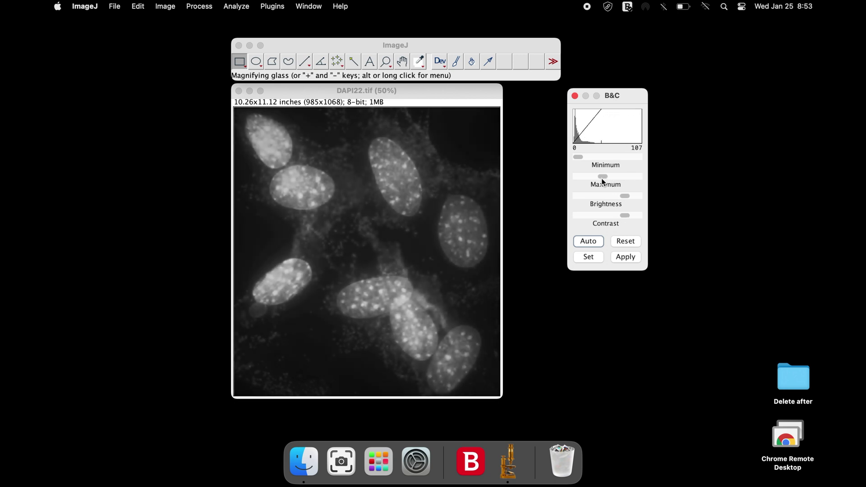
{"action": "left_click", "coordinate": [626, 256]}
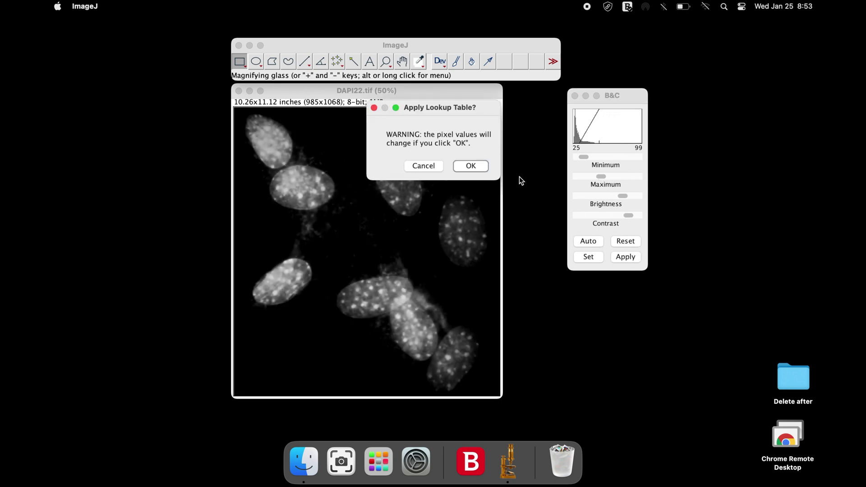
{"action": "left_click", "coordinate": [480, 166]}
{"action": "left_click", "coordinate": [575, 95]}
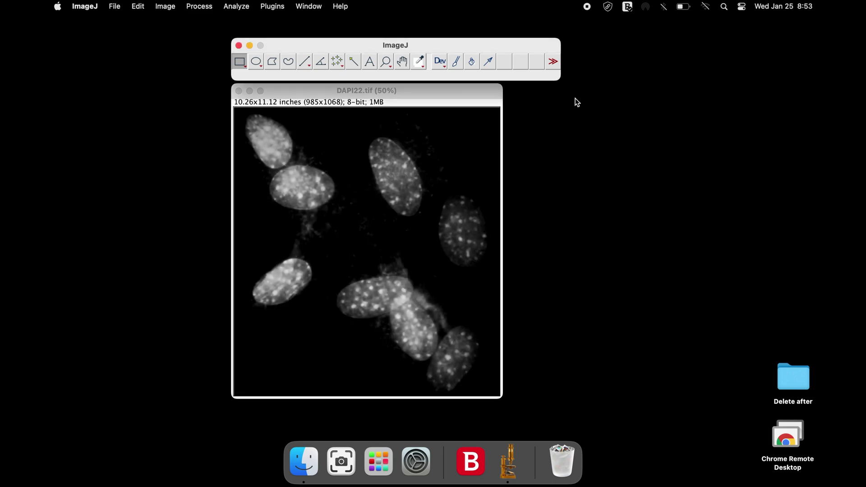
Generate a surface plot with Draw Wireframe enabled, keeping Shade, Draw Axis and Smooth.
{"action": "left_click", "coordinate": [238, 7]}
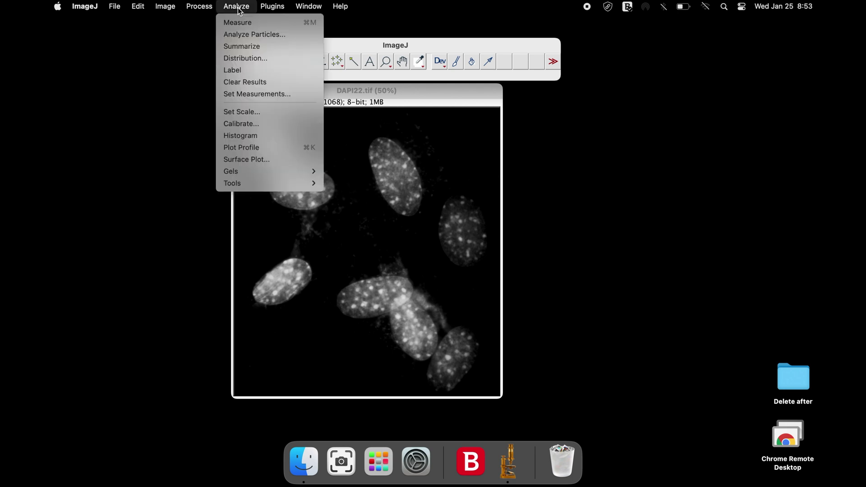
{"action": "left_click", "coordinate": [286, 161]}
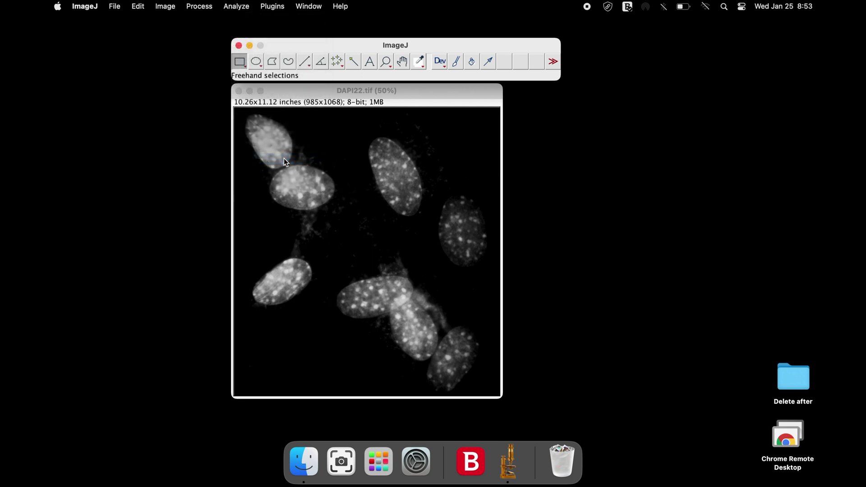
{"action": "key", "text": "Tab"}
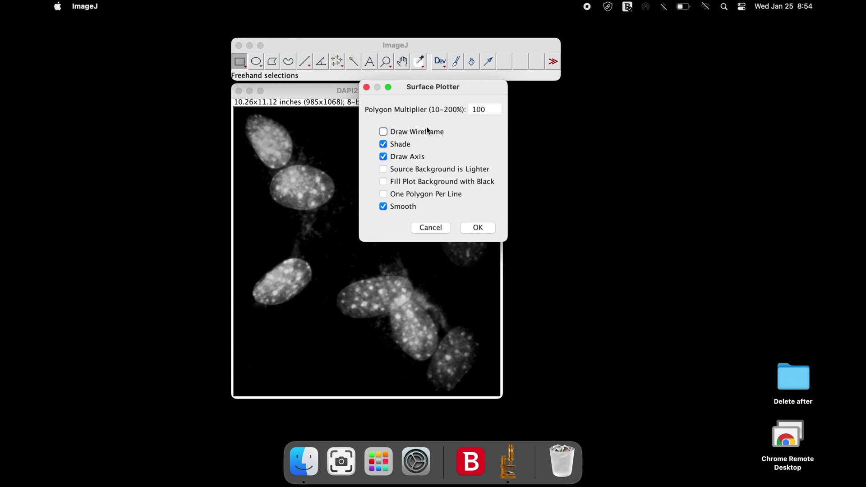
{"action": "left_click", "coordinate": [384, 132]}
{"action": "left_click", "coordinate": [477, 227]}
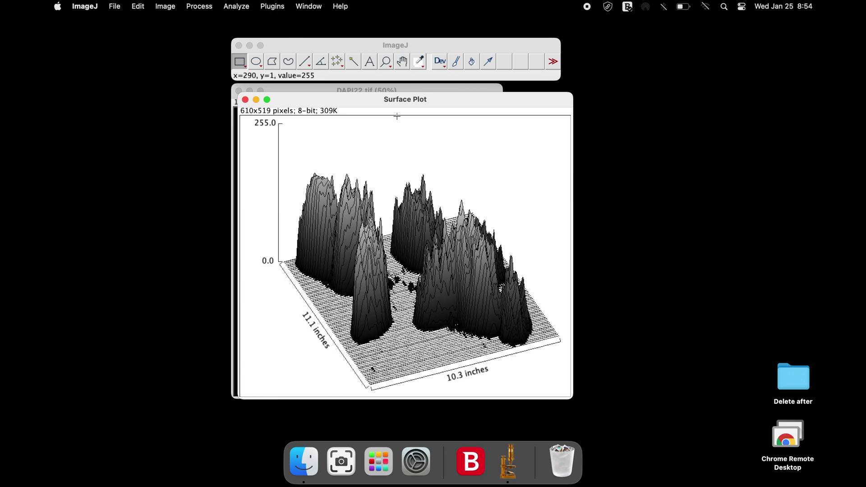
Brighten the surface plot peaks by lowering the Red maximum in Color Balance and applying it.
{"action": "left_click_drag", "start_coordinate": [400, 102], "coordinate": [524, 98]}
{"action": "left_click_drag", "start_coordinate": [291, 93], "coordinate": [147, 91]}
{"action": "left_click", "coordinate": [486, 95]}
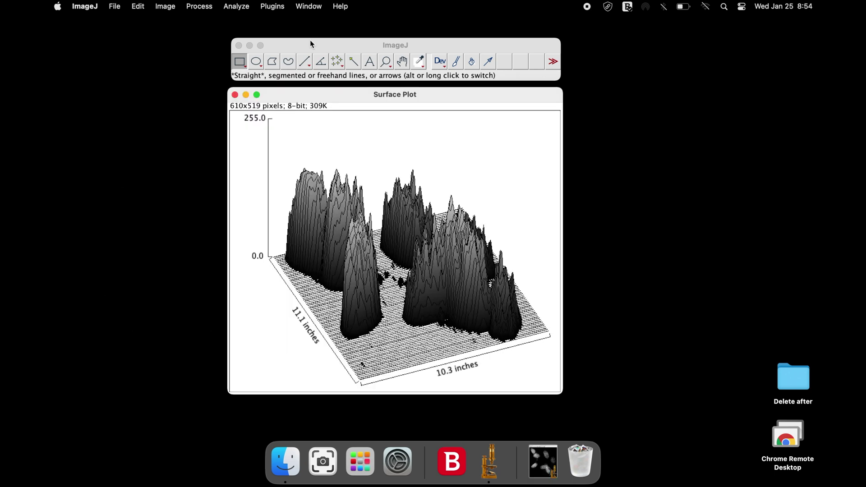
{"action": "left_click", "coordinate": [166, 7]}
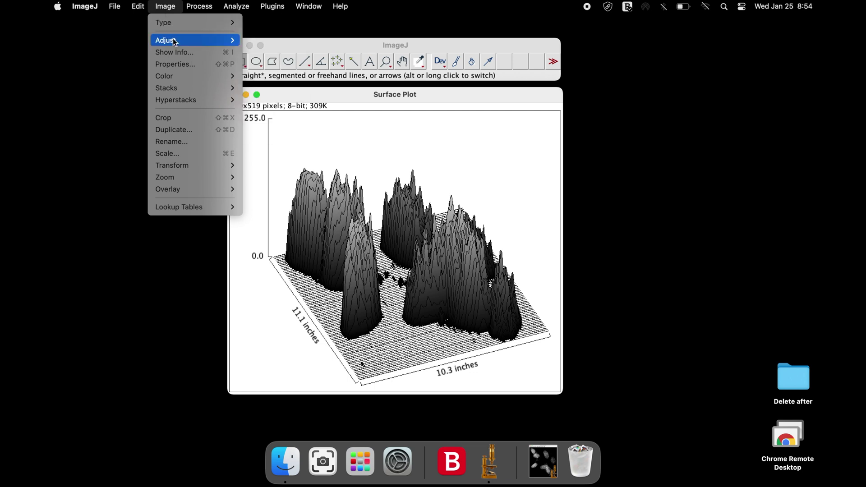
{"action": "mouse_move", "coordinate": [168, 40]}
{"action": "left_click", "coordinate": [280, 62]}
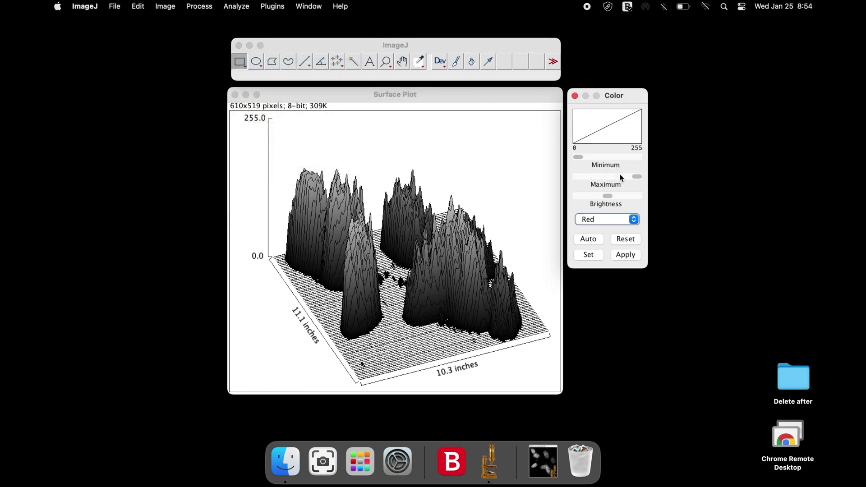
{"action": "left_click_drag", "start_coordinate": [639, 177], "coordinate": [624, 196]}
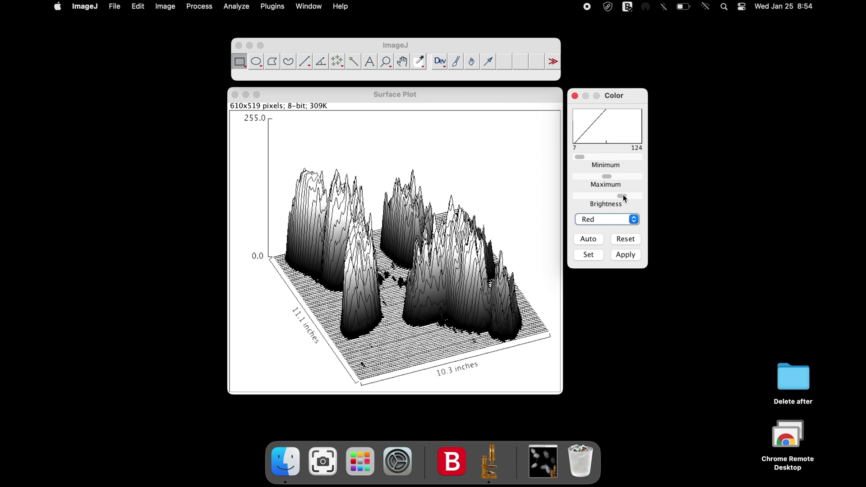
{"action": "left_click", "coordinate": [625, 255]}
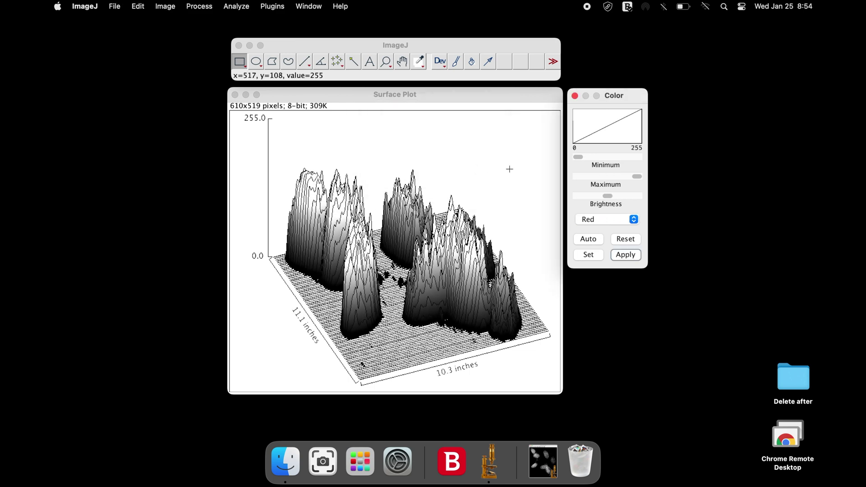
{"action": "left_click", "coordinate": [575, 96]}
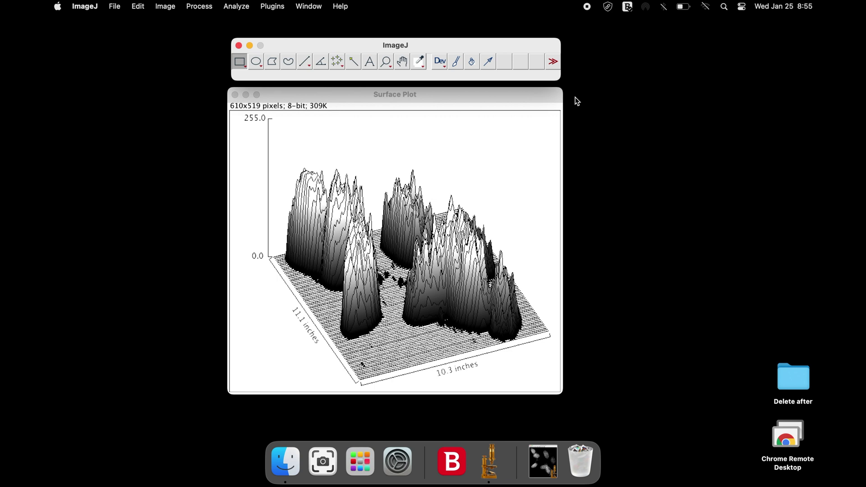
Add an upper-right calibration bar with white fill, black labels and 4 labels to the plot.
{"action": "left_click", "coordinate": [435, 93]}
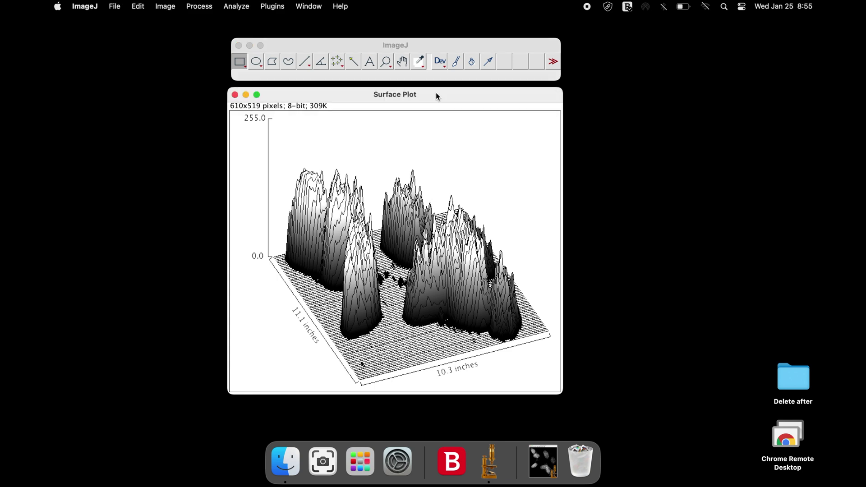
{"action": "left_click", "coordinate": [242, 6]}
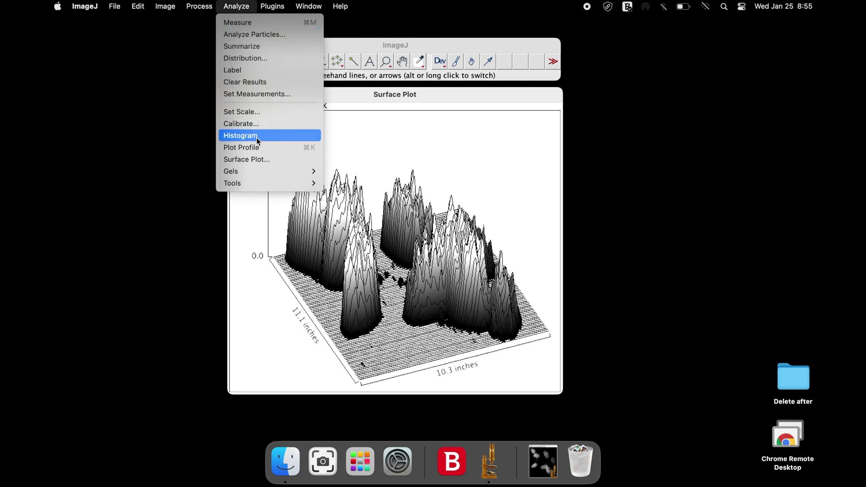
{"action": "mouse_move", "coordinate": [259, 180]}
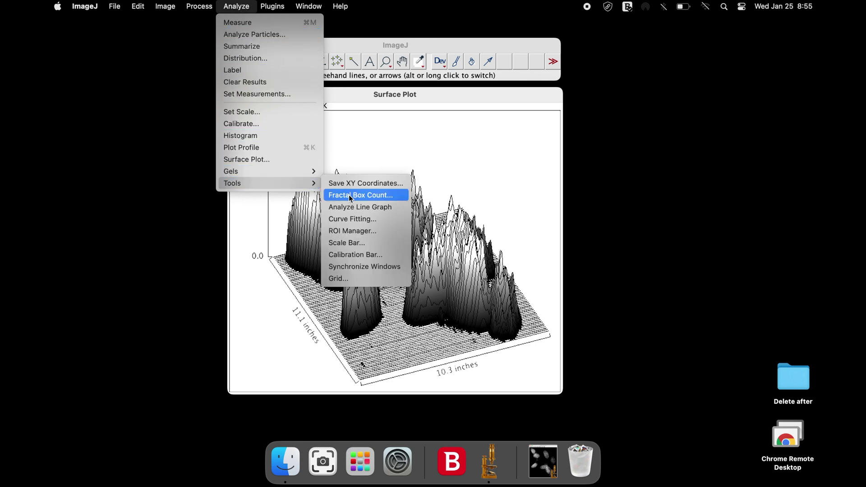
{"action": "left_click", "coordinate": [370, 256]}
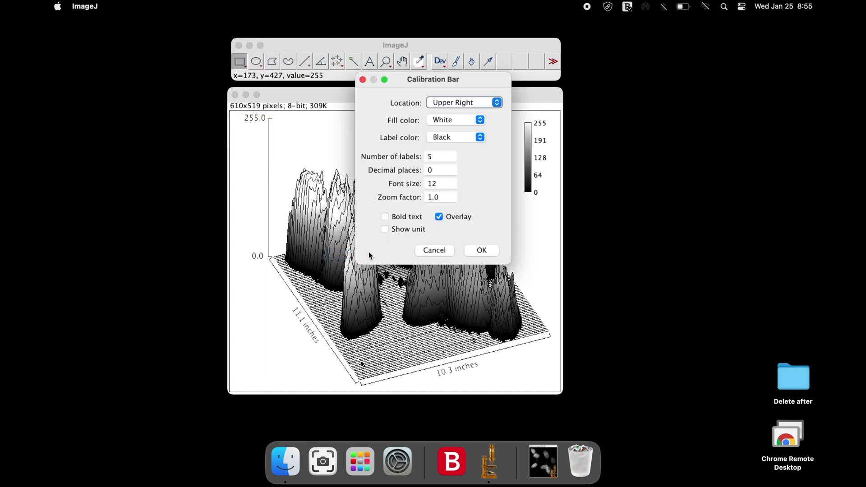
{"action": "left_click_drag", "start_coordinate": [456, 75], "coordinate": [425, 112]}
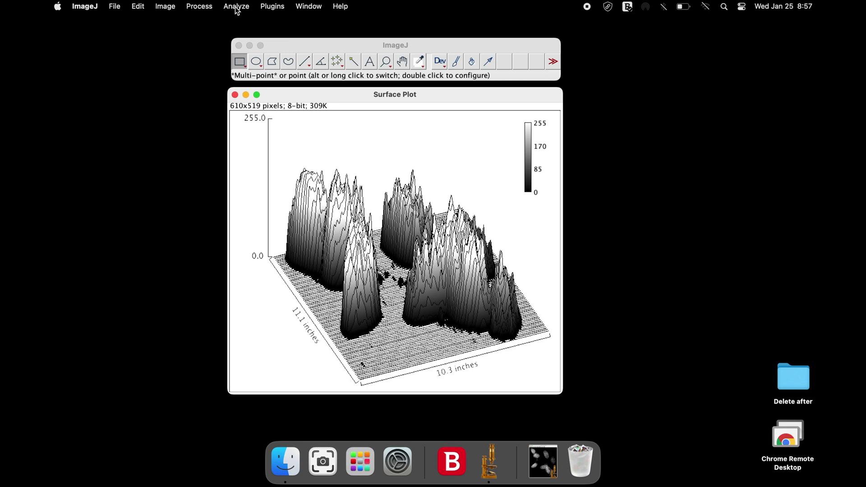
{"action": "left_click", "coordinate": [237, 7]}
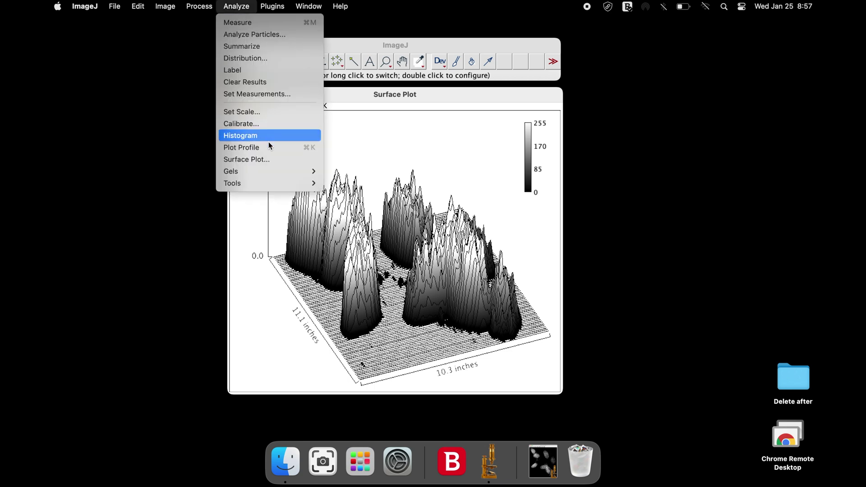
Dismiss a second Calibration Bar dialog without adding another bar.
{"action": "mouse_move", "coordinate": [268, 184]}
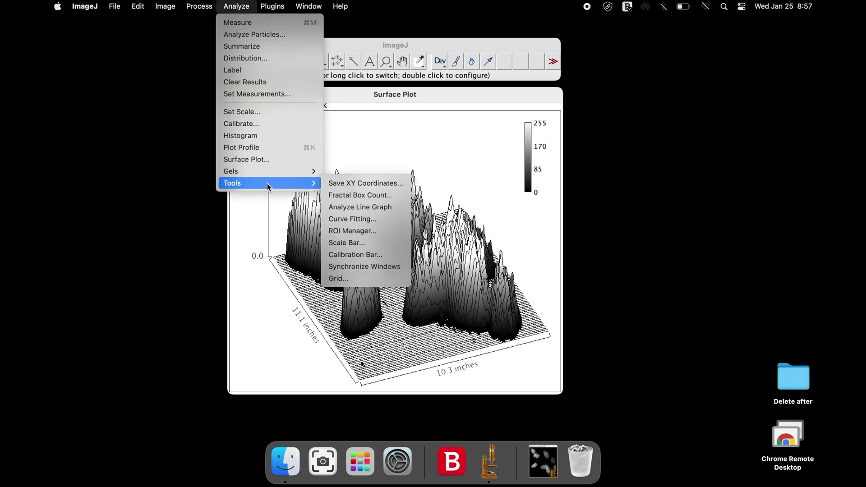
{"action": "left_click", "coordinate": [357, 255]}
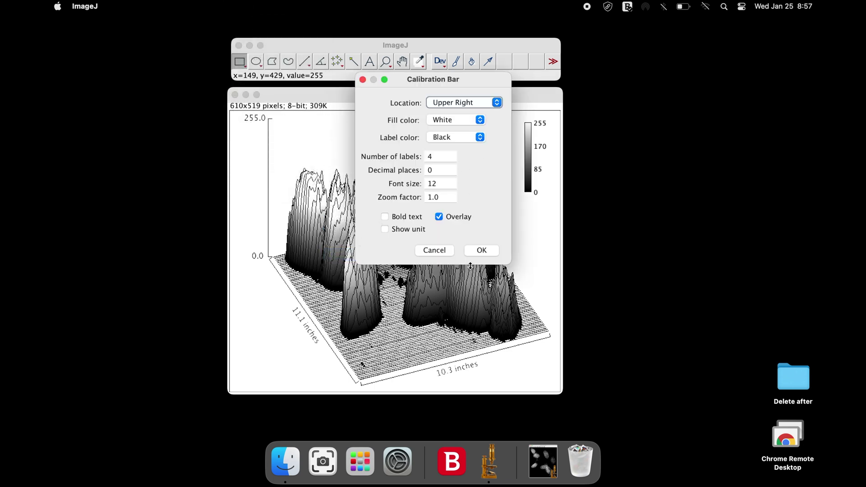
{"action": "left_click", "coordinate": [442, 249]}
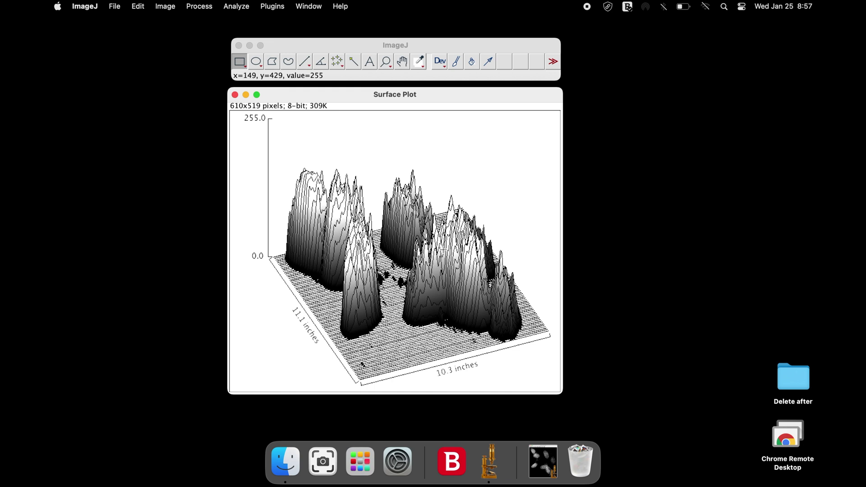
Convert the surface plot to RGB Color.
{"action": "left_click", "coordinate": [165, 6]}
{"action": "mouse_move", "coordinate": [208, 23]}
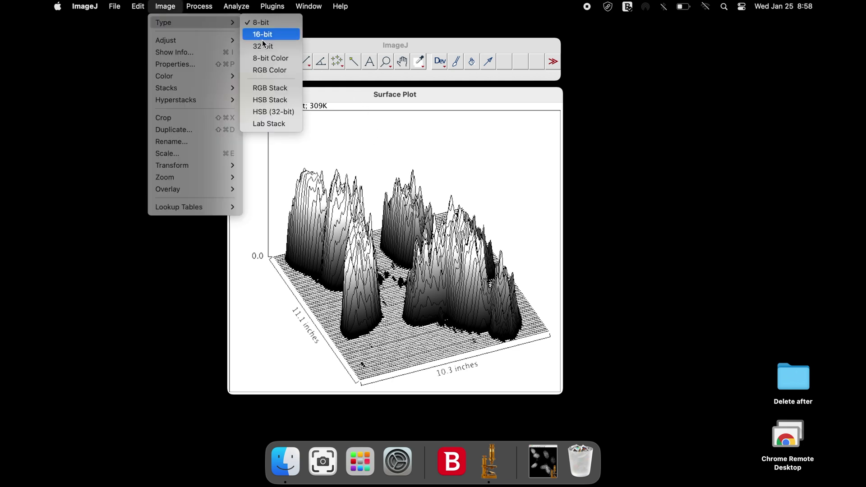
{"action": "left_click", "coordinate": [265, 69]}
Tint the plot red by setting the Red channel range to 4–68 in Color Balance and applying it.
{"action": "left_click", "coordinate": [174, 8]}
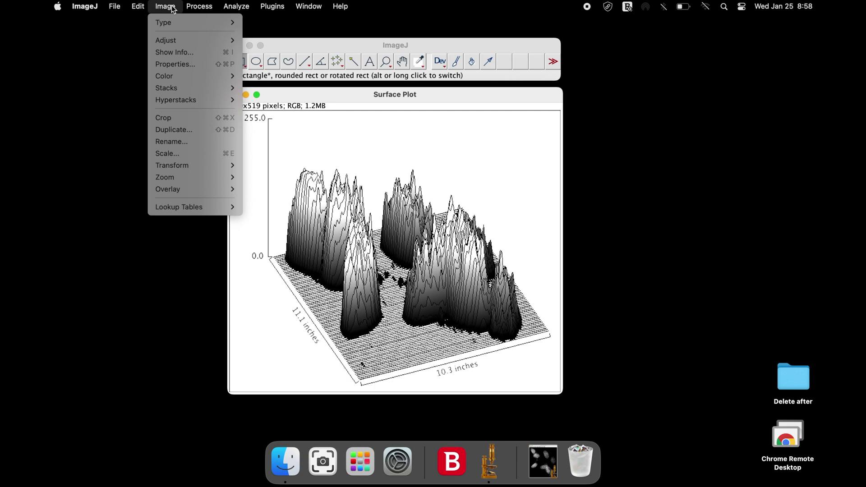
{"action": "mouse_move", "coordinate": [178, 37]}
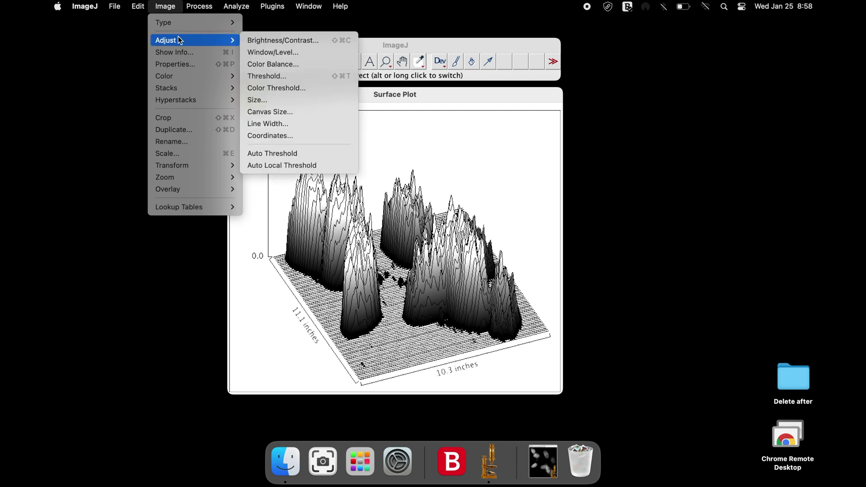
{"action": "left_click", "coordinate": [285, 64]}
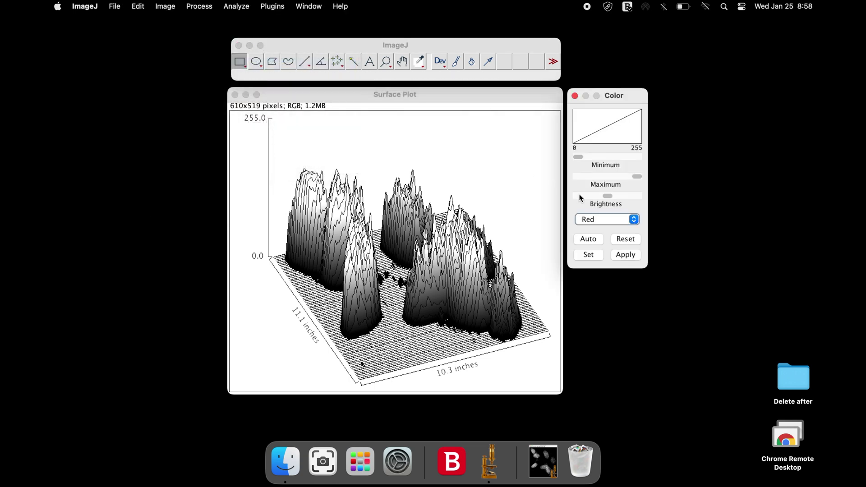
{"action": "left_click", "coordinate": [635, 221]}
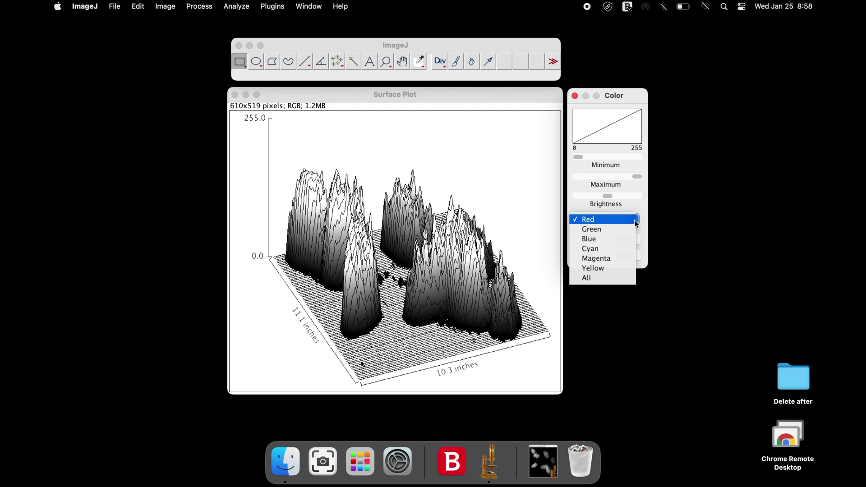
{"action": "left_click", "coordinate": [635, 220]}
{"action": "left_click_drag", "start_coordinate": [632, 177], "coordinate": [580, 177]}
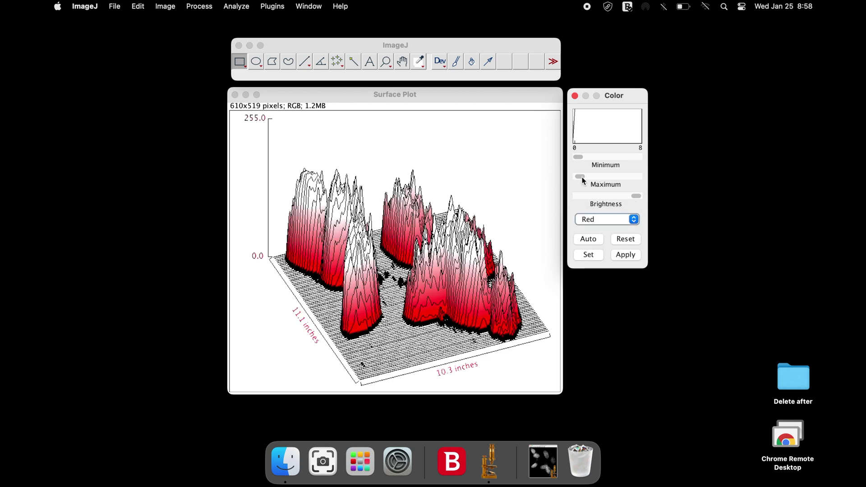
{"action": "mouse_move", "coordinate": [637, 196]}
{"action": "left_mouse_down"}
{"action": "mouse_move", "coordinate": [613, 194]}
{"action": "mouse_move", "coordinate": [641, 196]}
{"action": "left_mouse_up"}
{"action": "mouse_move", "coordinate": [579, 177]}
{"action": "left_mouse_down"}
{"action": "mouse_move", "coordinate": [610, 179]}
{"action": "mouse_move", "coordinate": [593, 177]}
{"action": "left_mouse_up"}
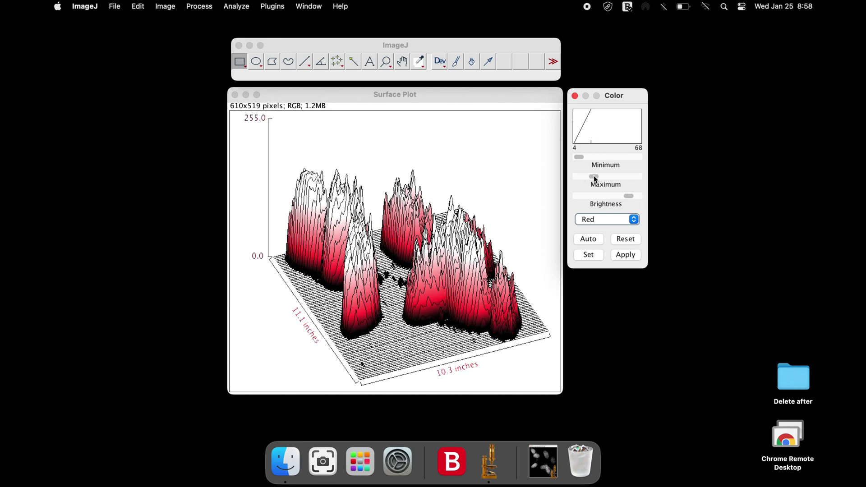
{"action": "left_click", "coordinate": [634, 220]}
{"action": "left_click", "coordinate": [587, 220]}
{"action": "left_click", "coordinate": [626, 255]}
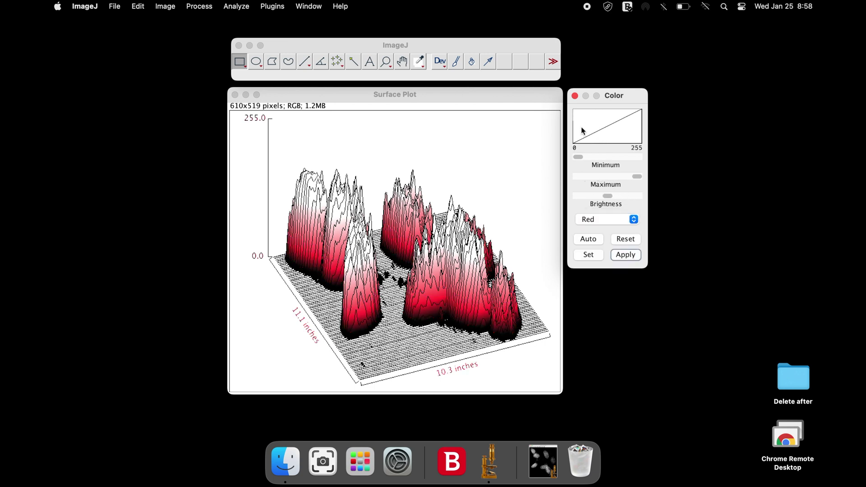
{"action": "left_click", "coordinate": [576, 96]}
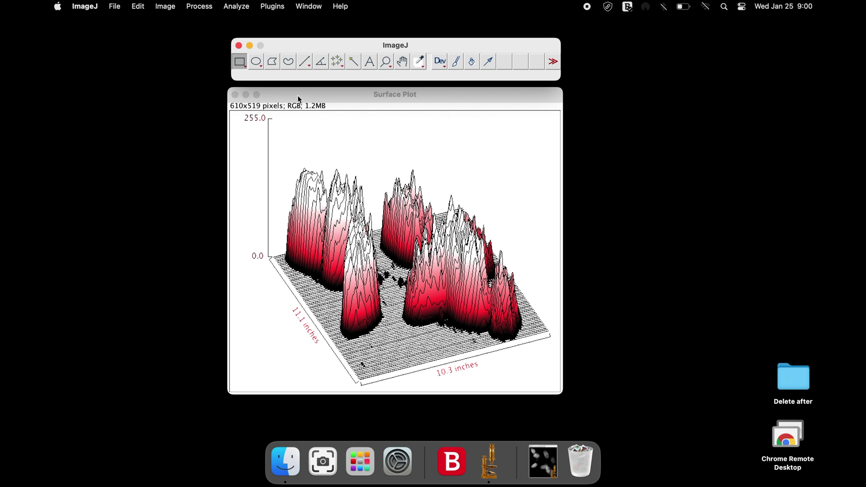
Save the red plot as Surface Plot.tif on the Desktop, check it in Preview, and reopen DAPI22.tif.
{"action": "left_click", "coordinate": [236, 96]}
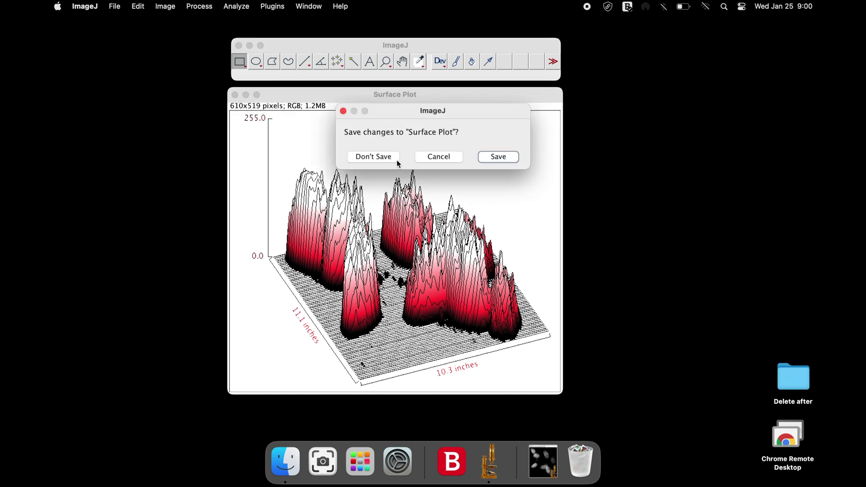
{"action": "left_click", "coordinate": [499, 157]}
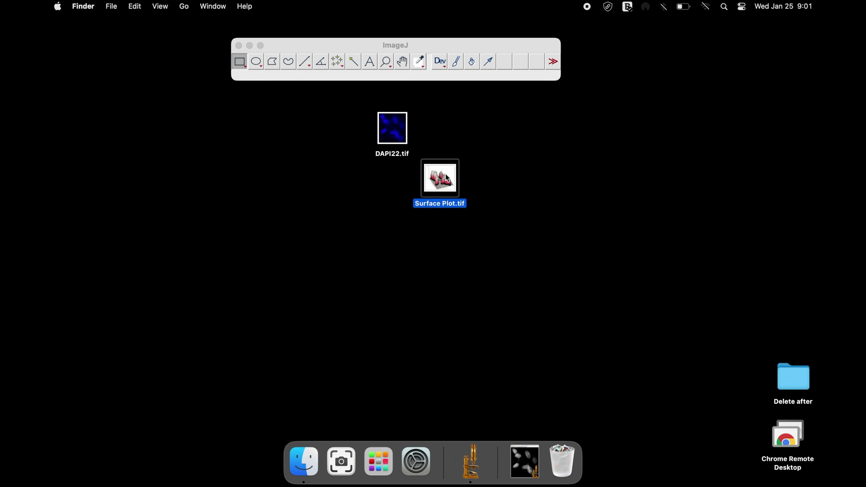
{"action": "double_click", "coordinate": [448, 180]}
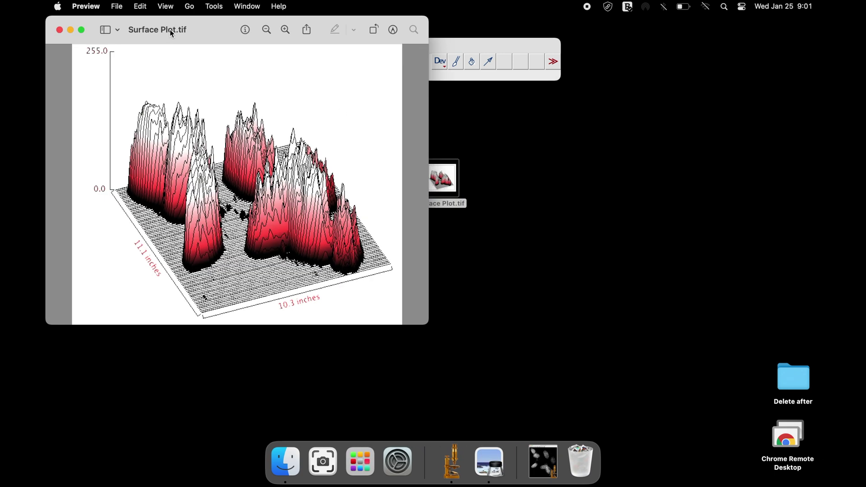
{"action": "left_click_drag", "start_coordinate": [174, 32], "coordinate": [361, 110]}
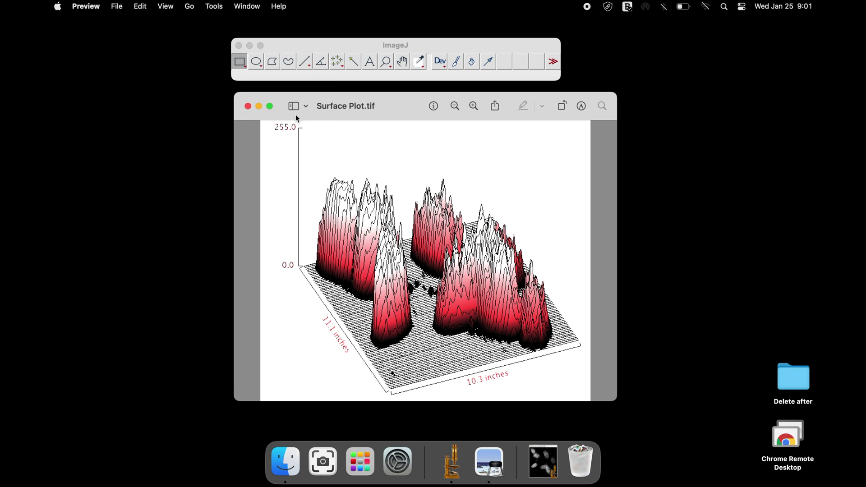
{"action": "left_click", "coordinate": [248, 106]}
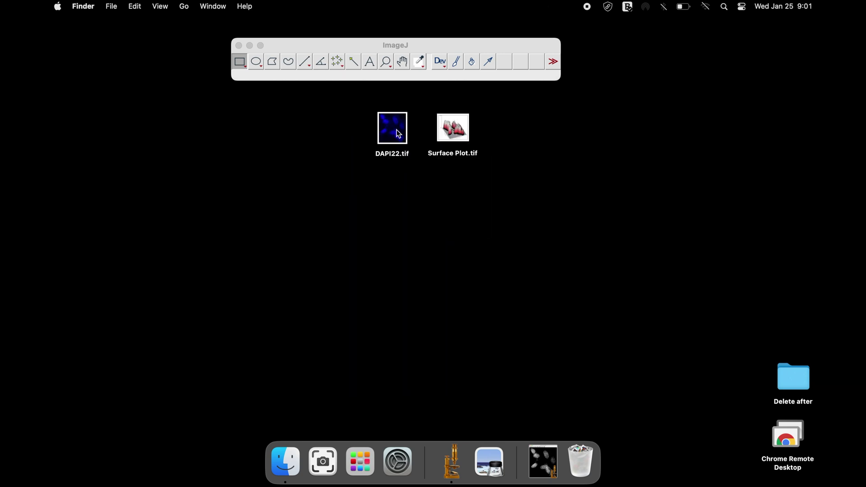
{"action": "left_click_drag", "start_coordinate": [395, 130], "coordinate": [329, 64]}
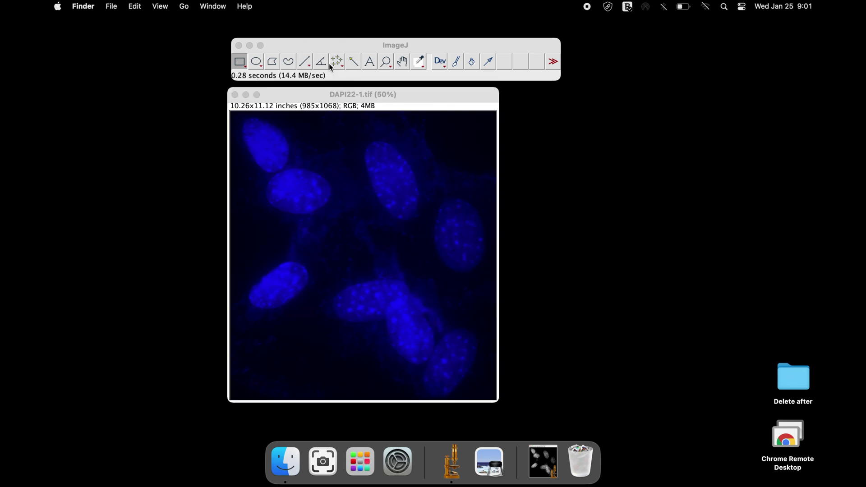
Bring ImageJ to the front and show the Plugins > 3D submenu.
{"action": "left_click", "coordinate": [314, 95]}
{"action": "left_click", "coordinate": [215, 31]}
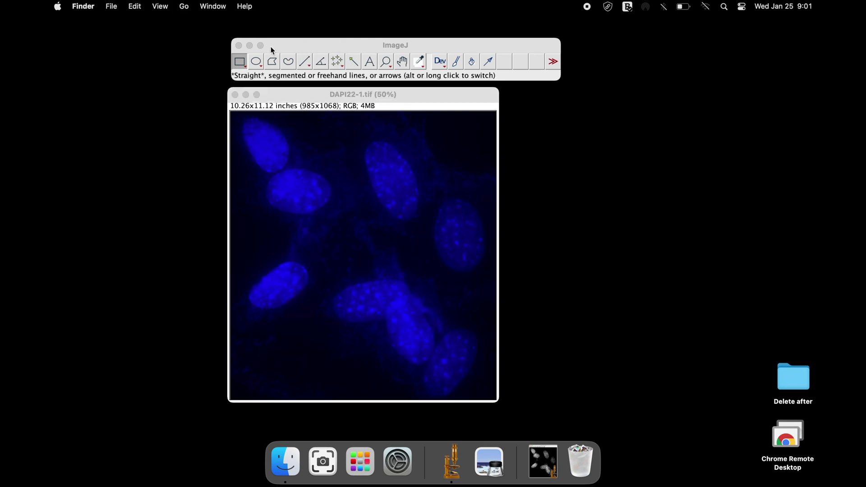
{"action": "left_click", "coordinate": [284, 44]}
{"action": "left_click", "coordinate": [272, 6]}
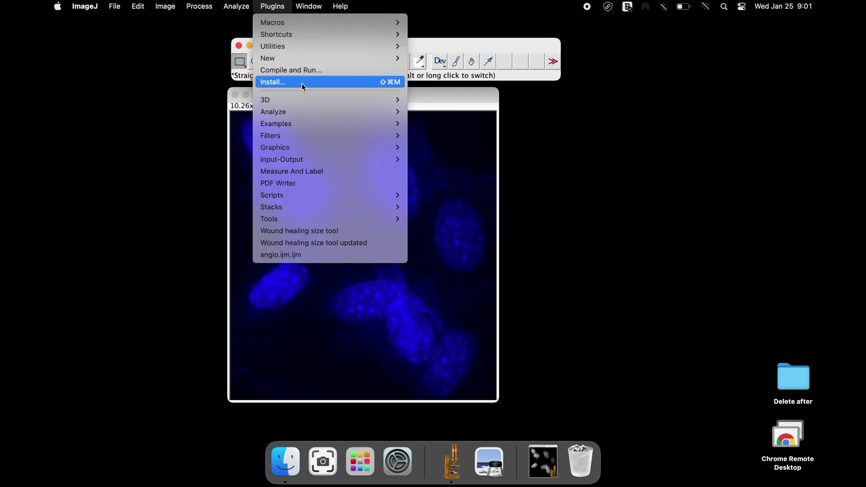
{"action": "mouse_move", "coordinate": [315, 99]}
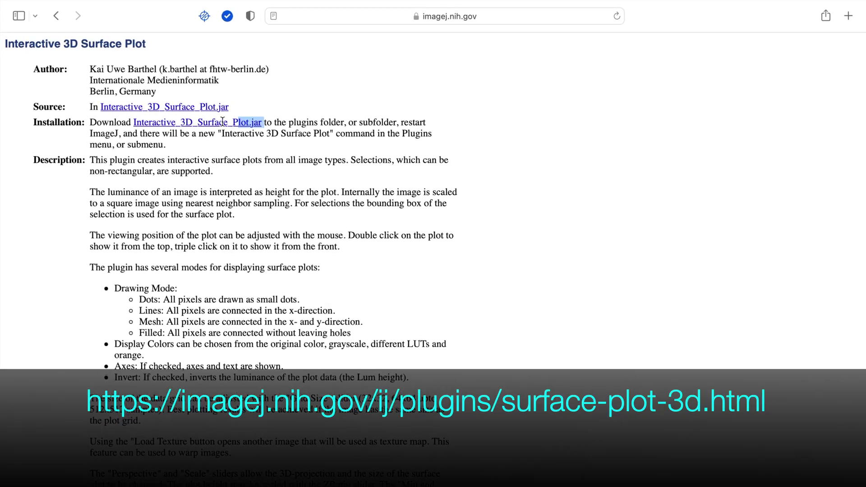
{"action": "left_click_drag", "start_coordinate": [222, 122], "coordinate": [134, 123]}
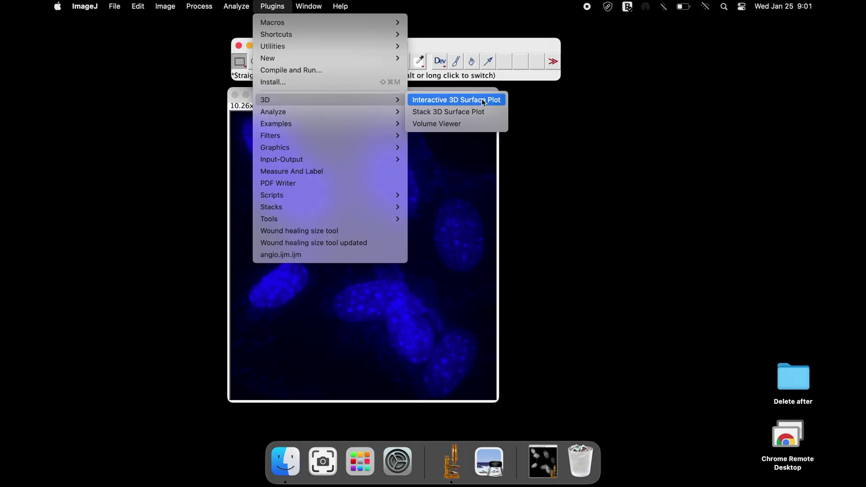
Launch Interactive 3D Surface Plot with grid 1024, smoothing 14, lighting 0.73, max 50%, min 2%.
{"action": "left_click", "coordinate": [484, 102]}
{"action": "left_click_drag", "start_coordinate": [226, 77], "coordinate": [256, 80]}
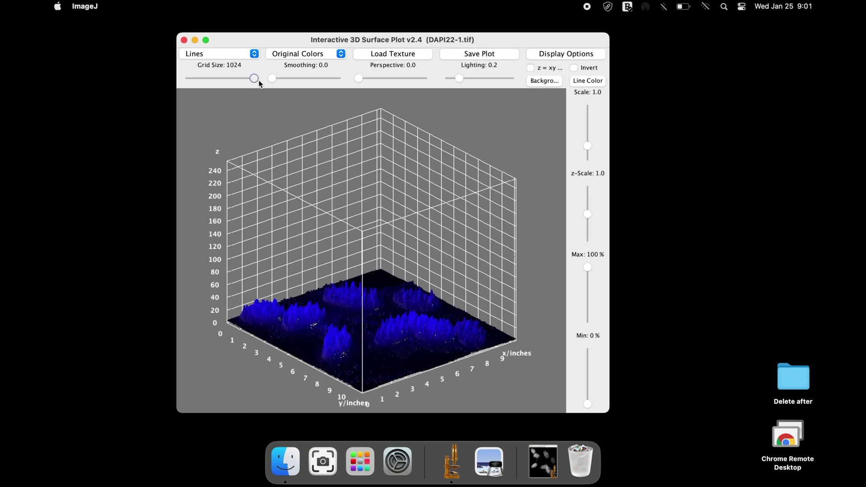
{"action": "left_click_drag", "start_coordinate": [273, 78], "coordinate": [277, 79]}
{"action": "left_click_drag", "start_coordinate": [359, 79], "coordinate": [359, 78]}
{"action": "left_click_drag", "start_coordinate": [459, 78], "coordinate": [496, 78]}
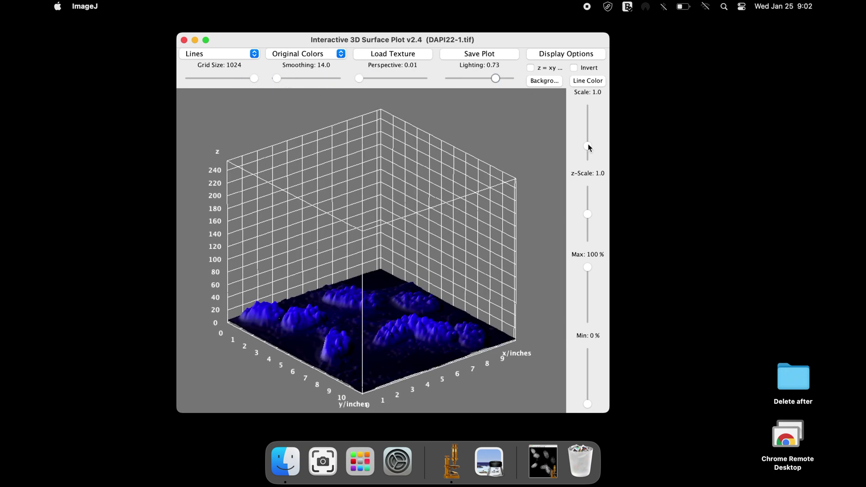
{"action": "left_click_drag", "start_coordinate": [588, 146], "coordinate": [588, 148]}
{"action": "left_click_drag", "start_coordinate": [587, 268], "coordinate": [583, 296]}
{"action": "left_click_drag", "start_coordinate": [588, 404], "coordinate": [587, 403]}
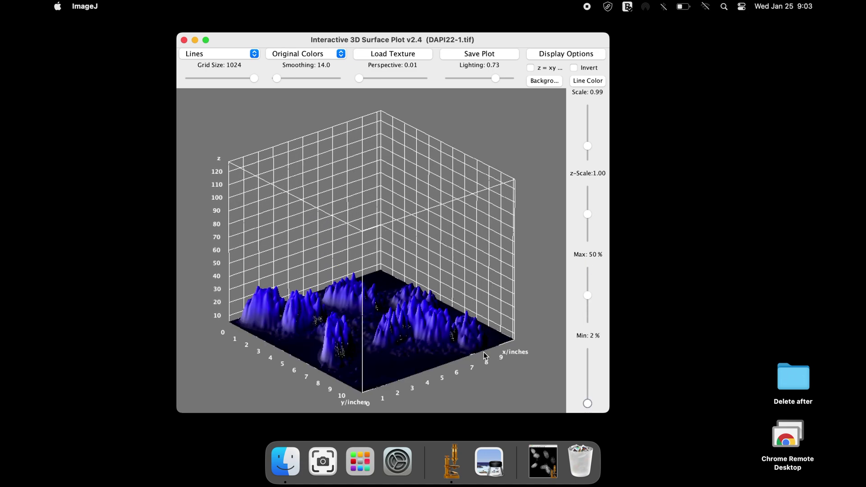
Rotate the 3D plot and set its background colour to black.
{"action": "left_click_drag", "start_coordinate": [485, 357], "coordinate": [469, 235]}
{"action": "left_click", "coordinate": [549, 83]}
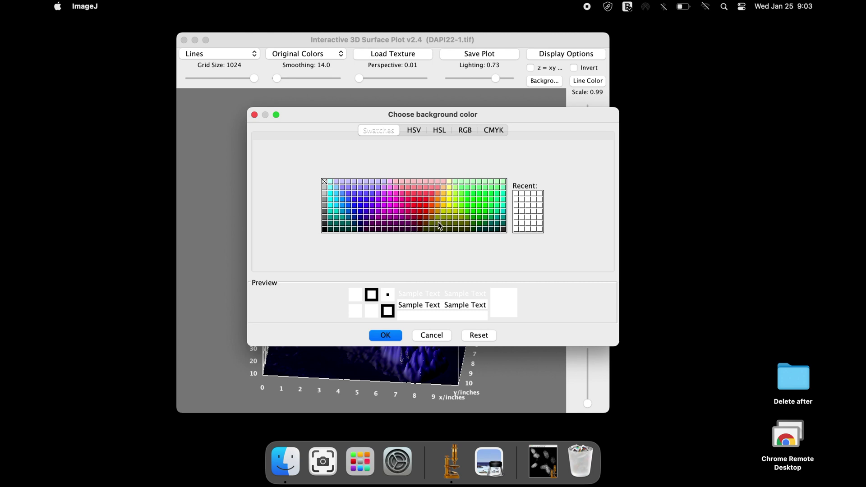
{"action": "left_click", "coordinate": [324, 230]}
{"action": "left_click", "coordinate": [386, 336]}
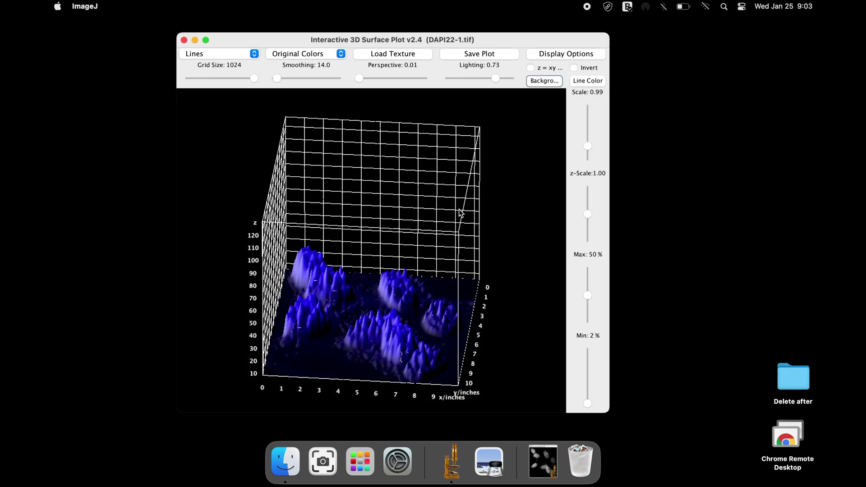
{"action": "left_click", "coordinate": [342, 55]}
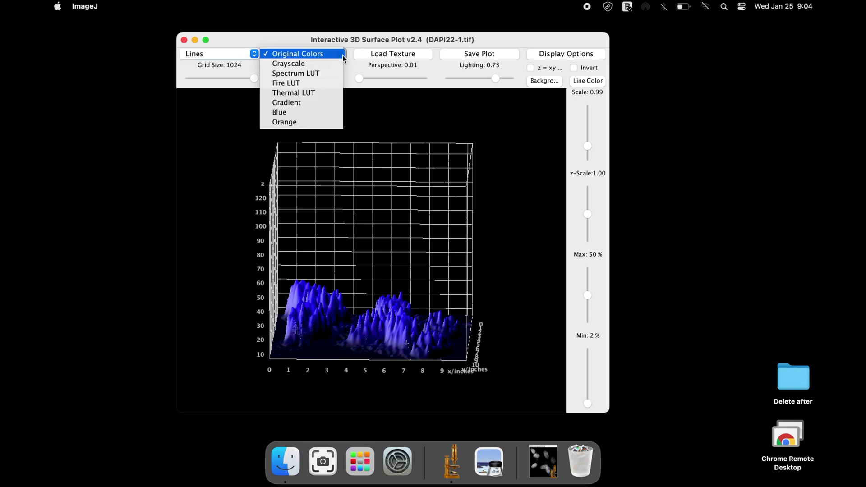
Colour the 3D plot with the Thermal LUT and rotate it to a near-front view.
{"action": "left_click", "coordinate": [310, 93]}
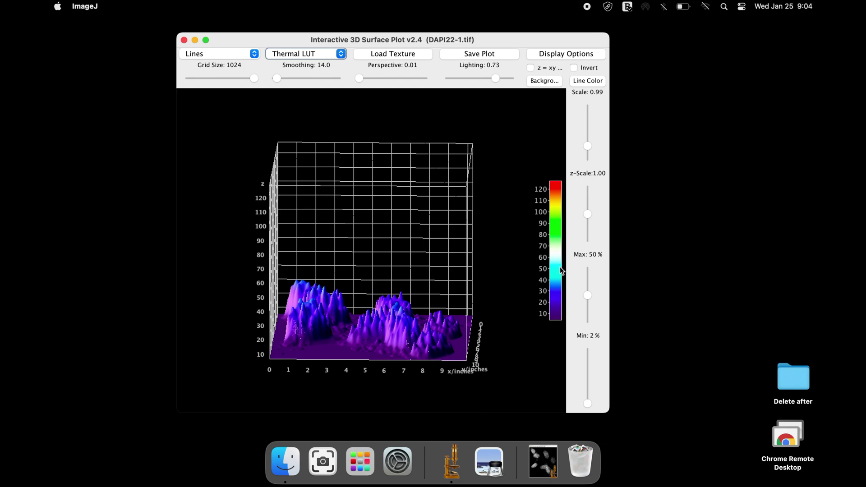
{"action": "left_click_drag", "start_coordinate": [557, 267], "coordinate": [561, 266]}
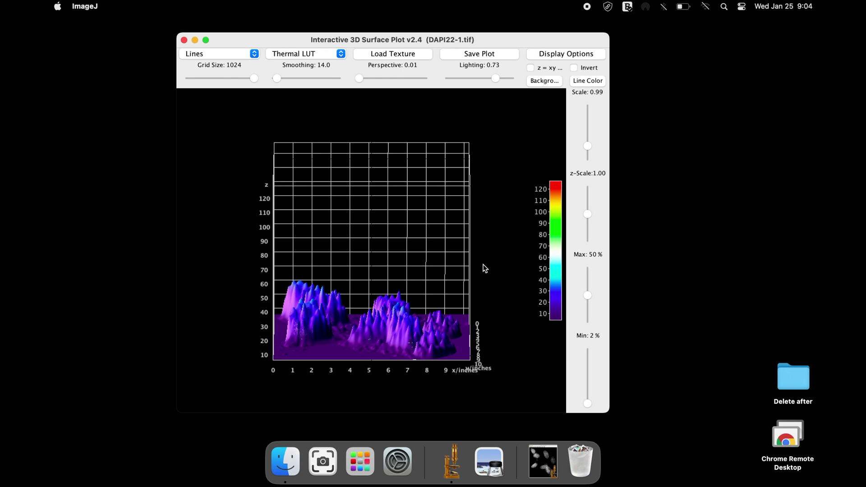
{"action": "mouse_move", "coordinate": [482, 264]}
{"action": "left_mouse_down"}
{"action": "mouse_move", "coordinate": [483, 256]}
{"action": "mouse_move", "coordinate": [483, 270]}
{"action": "left_mouse_up"}
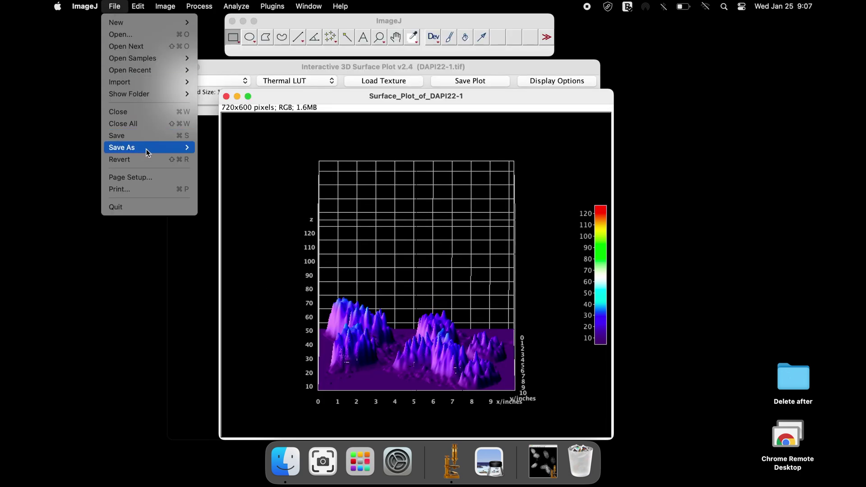
Save the Thermal 3D plot to the Desktop as TIFF '3d surface plot DAPI22-1.tif'.
{"action": "mouse_move", "coordinate": [146, 149]}
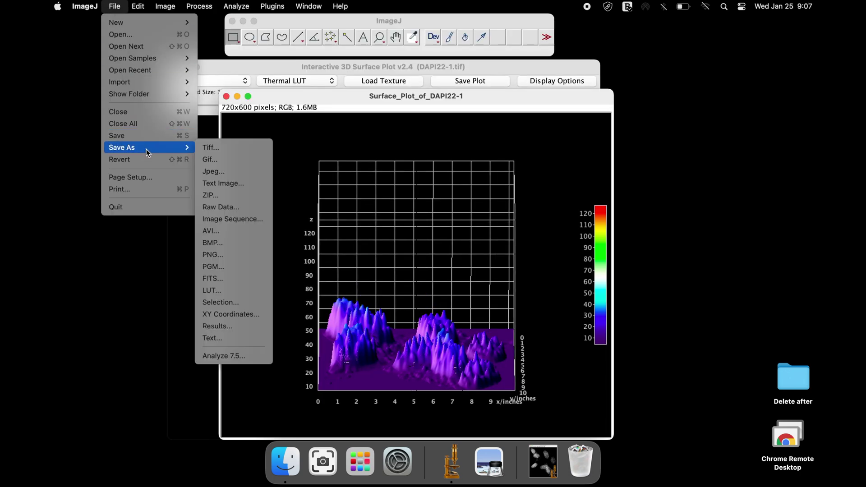
{"action": "left_click", "coordinate": [233, 148]}
{"action": "type", "text": "3d surface plot DAPI22-1"}
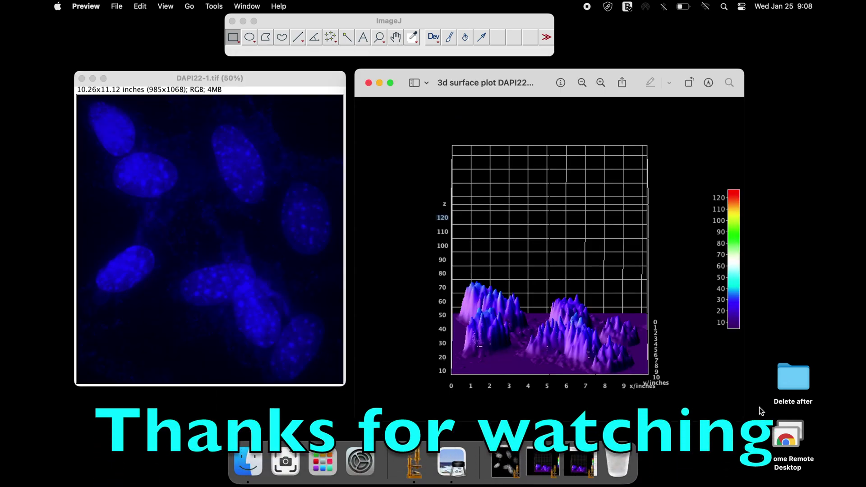
{"action": "left_click", "coordinate": [760, 404]}
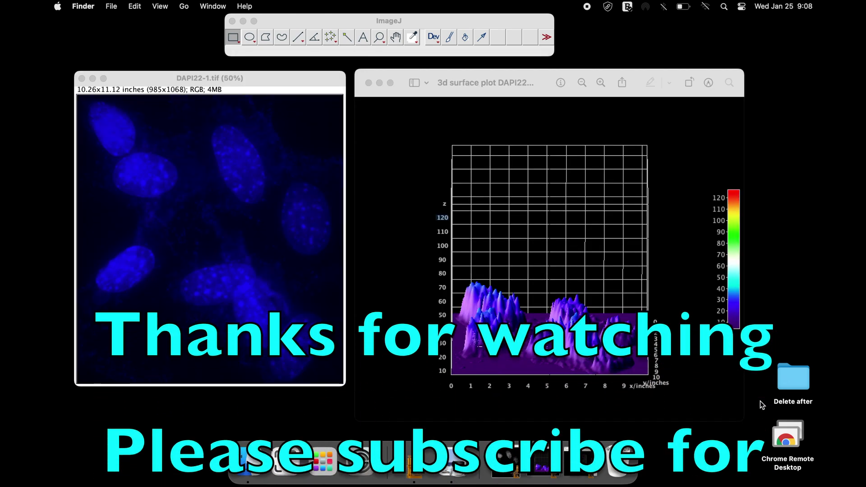